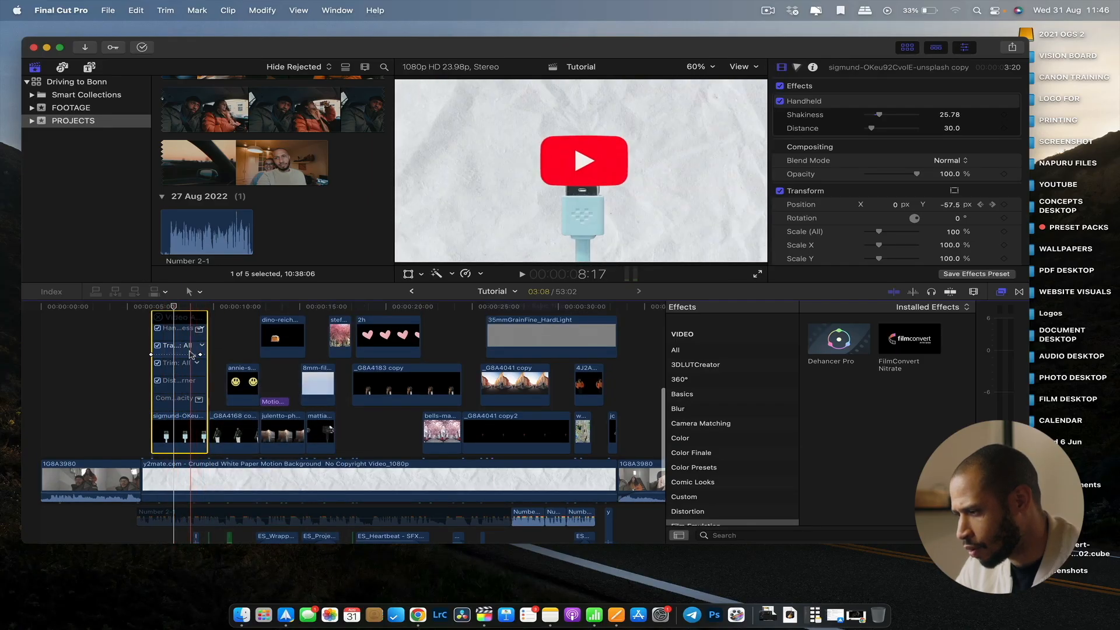
Collapse the video animation editor of the selected sigmund USB clip.
{"action": "scroll", "coordinate": [187, 369], "scroll_direction": "left", "scroll_amount": 5}
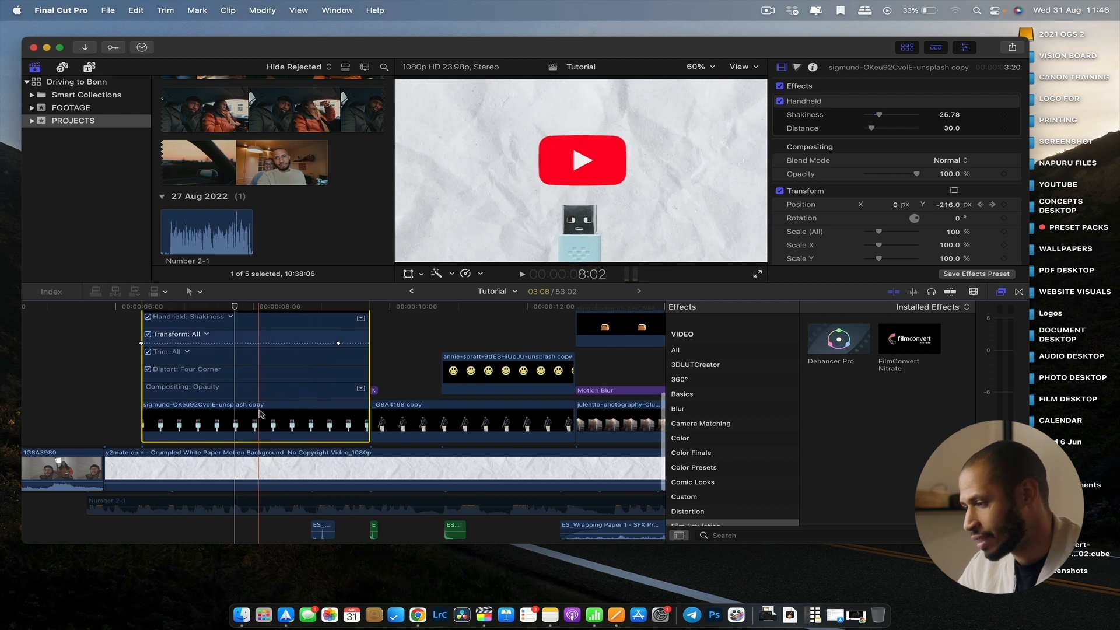
{"action": "scroll", "coordinate": [156, 346], "scroll_direction": "up", "scroll_amount": 3}
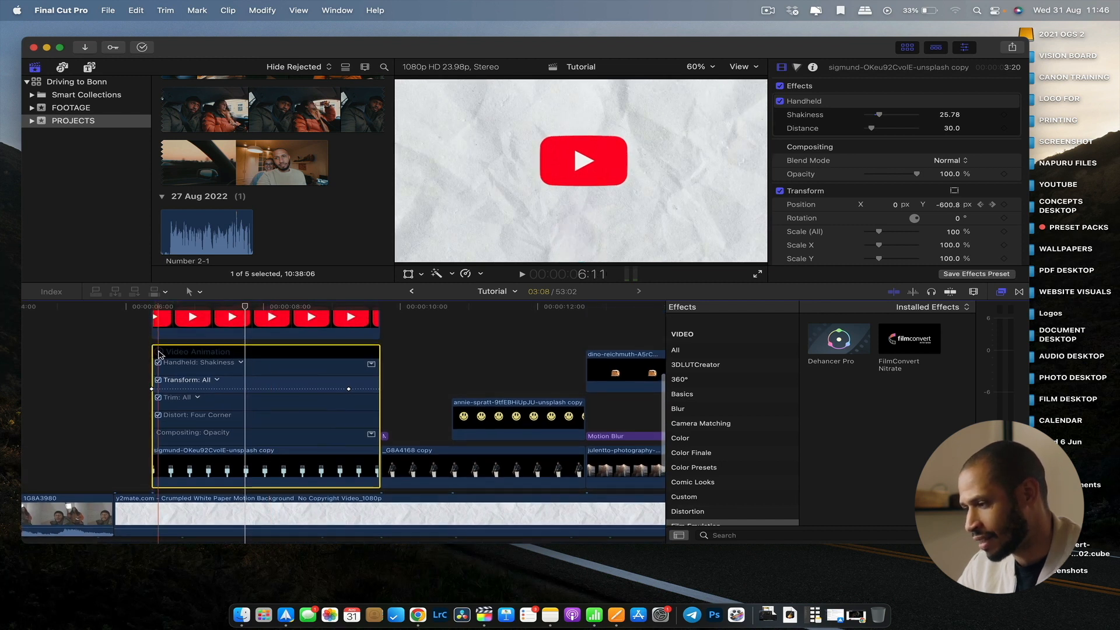
{"action": "left_click", "coordinate": [158, 353]}
Browse the Stylize video effects category and re-enable the Handheld effect on the selected USB clip.
{"action": "scroll", "coordinate": [722, 491], "scroll_direction": "down", "scroll_amount": 10}
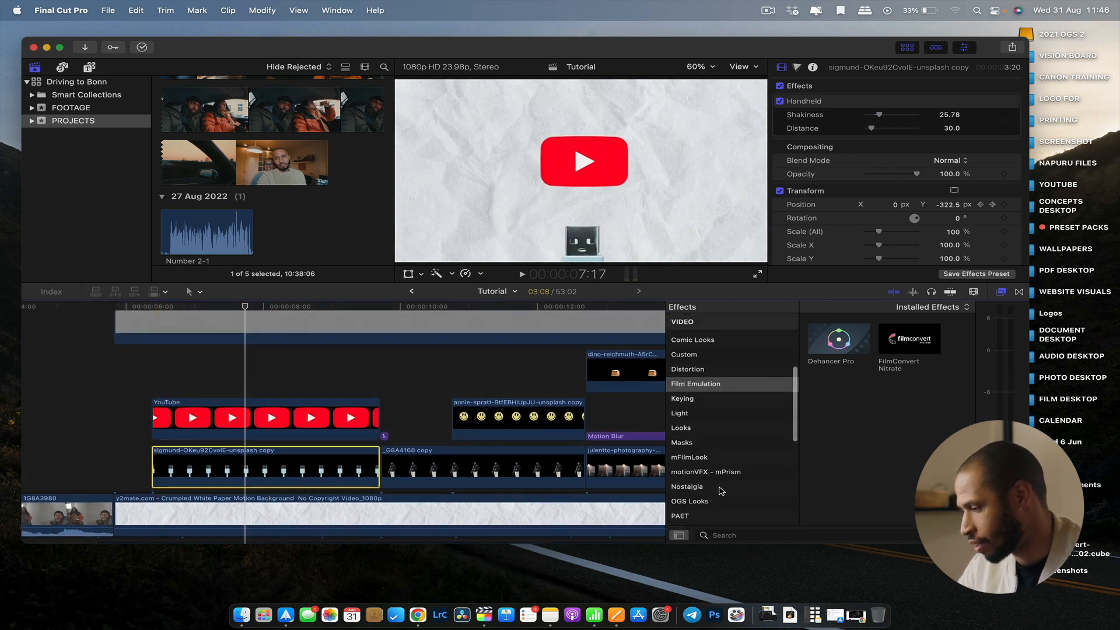
{"action": "scroll", "coordinate": [719, 476], "scroll_direction": "up", "scroll_amount": 1}
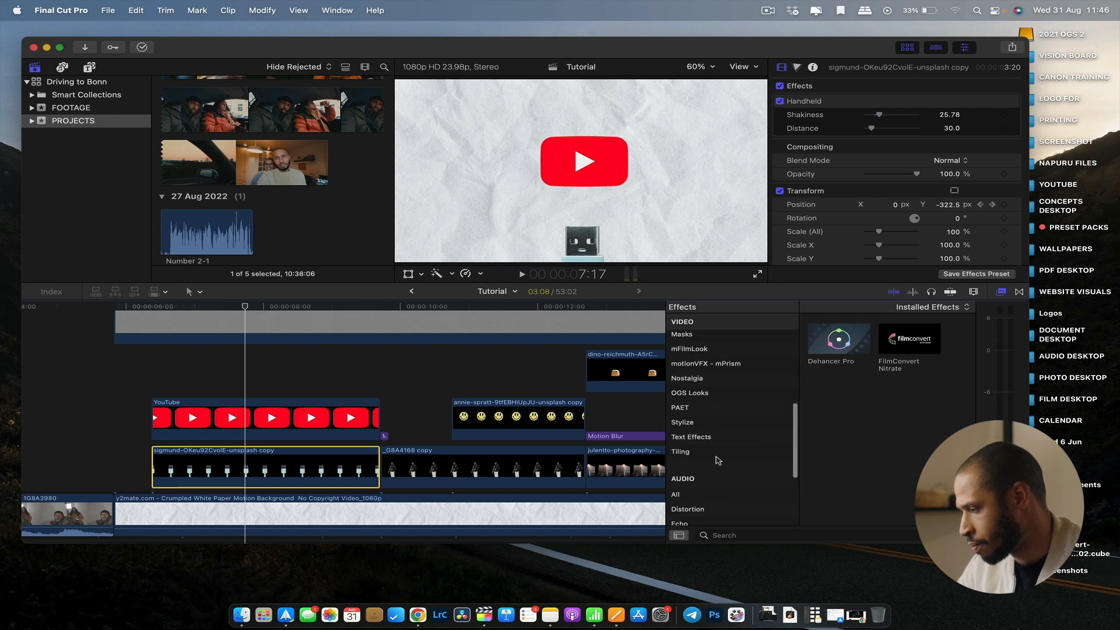
{"action": "left_click", "coordinate": [700, 427]}
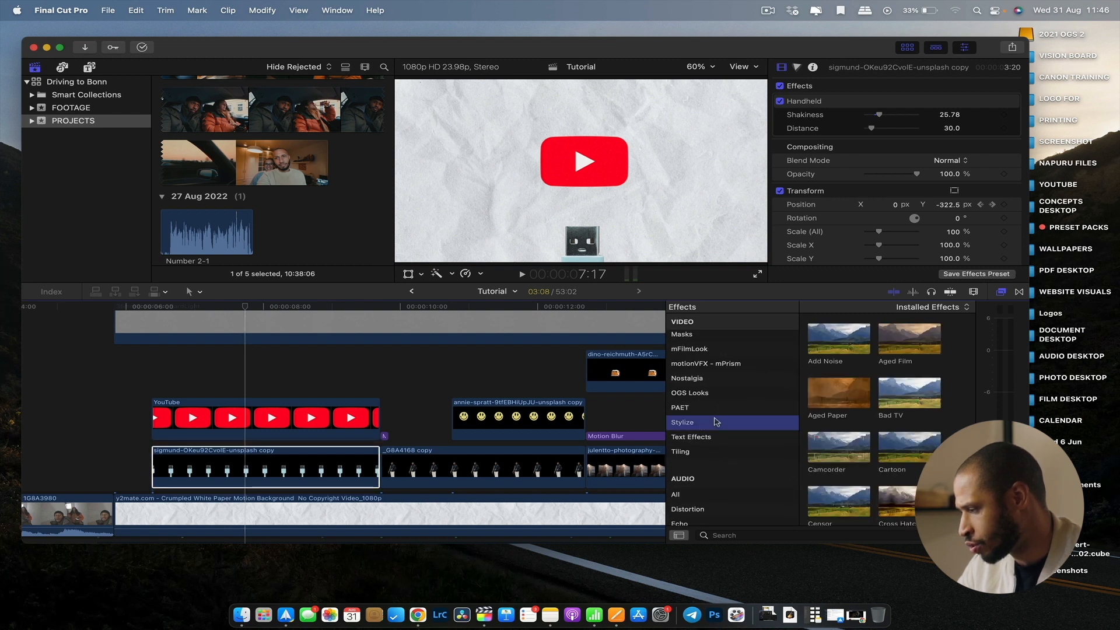
{"action": "scroll", "coordinate": [873, 455], "scroll_direction": "down", "scroll_amount": 8}
{"action": "scroll", "coordinate": [873, 454], "scroll_direction": "down", "scroll_amount": 2}
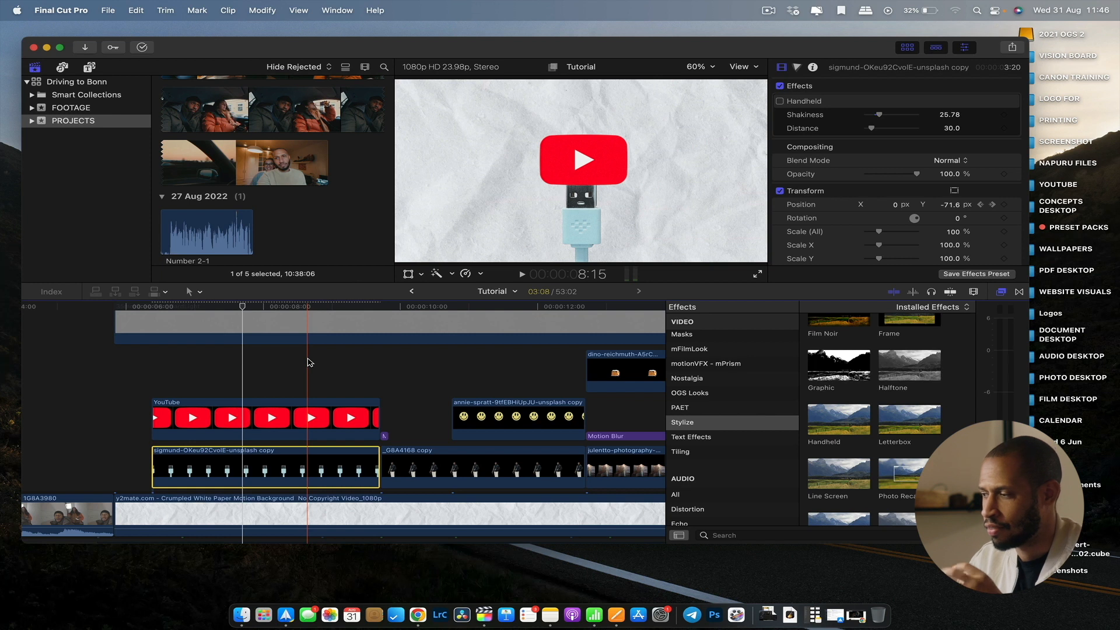
{"action": "left_click", "coordinate": [781, 101]}
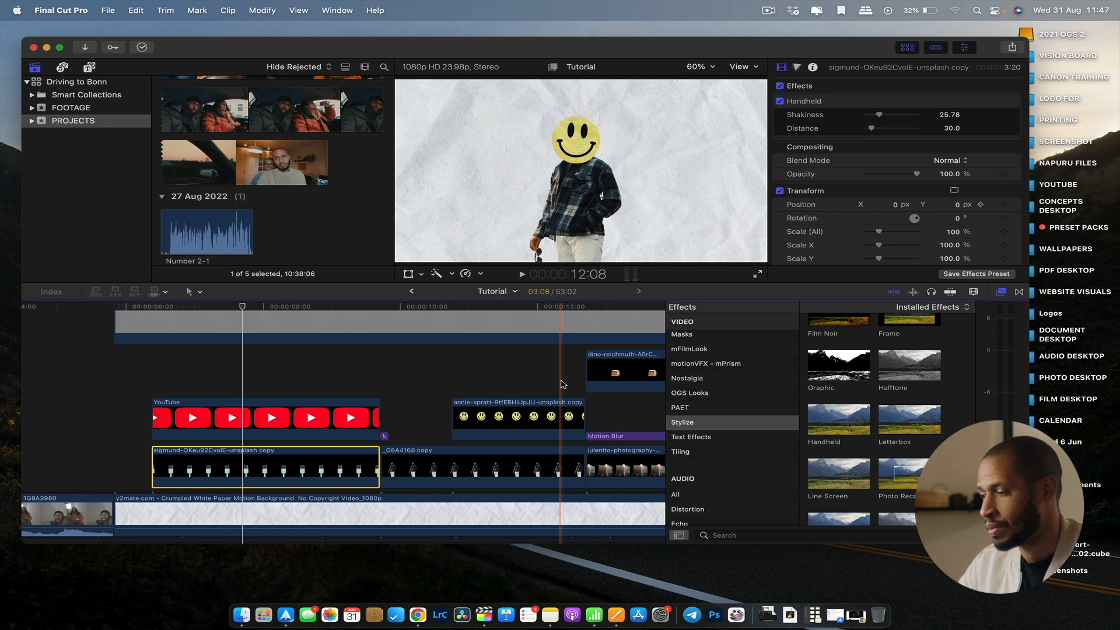
Select the _G8A4168 copy clip and enable its Handheld effect.
{"action": "left_click", "coordinate": [415, 466]}
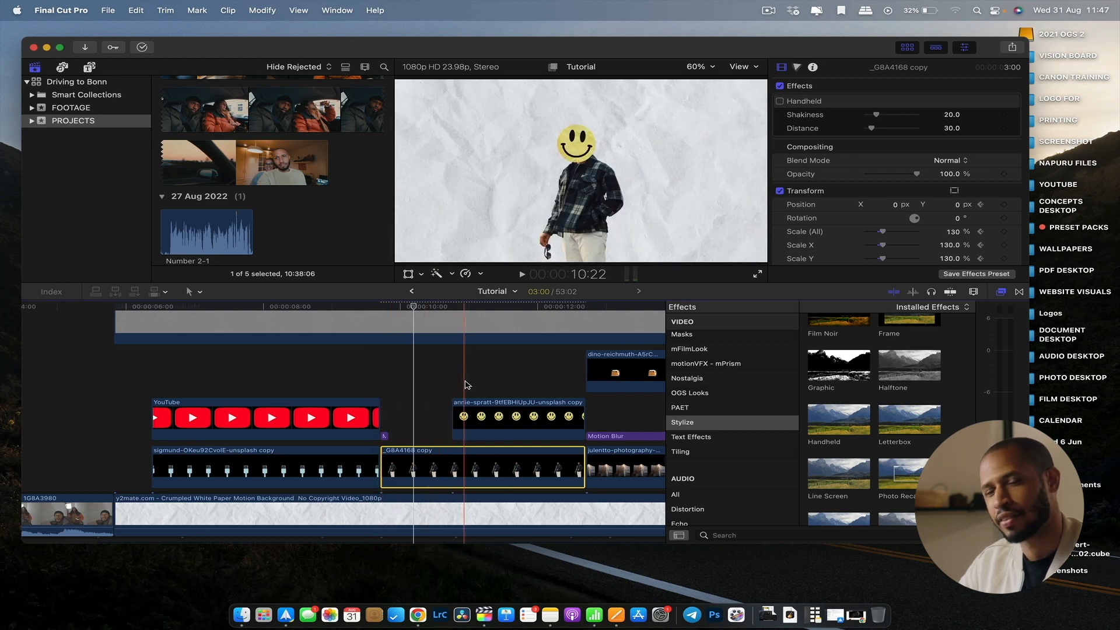
{"action": "left_click", "coordinate": [779, 101]}
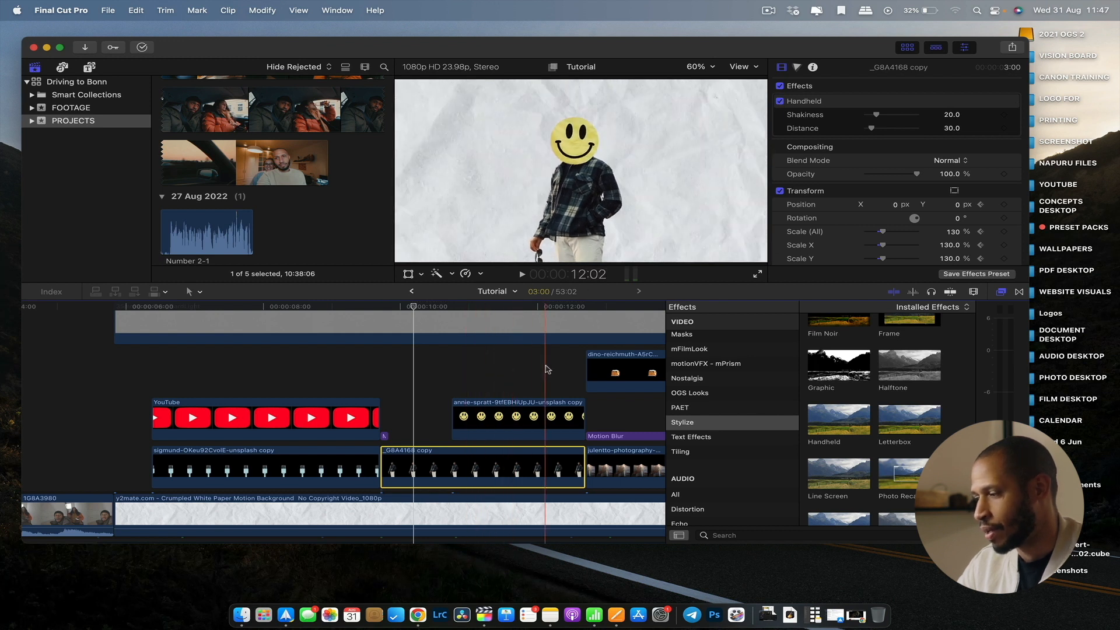
Select the 8mm film scan overlay clip and toggle it off and on to compare the preview.
{"action": "scroll", "coordinate": [547, 368], "scroll_direction": "right", "scroll_amount": 5}
{"action": "scroll", "coordinate": [547, 368], "scroll_direction": "up", "scroll_amount": 2}
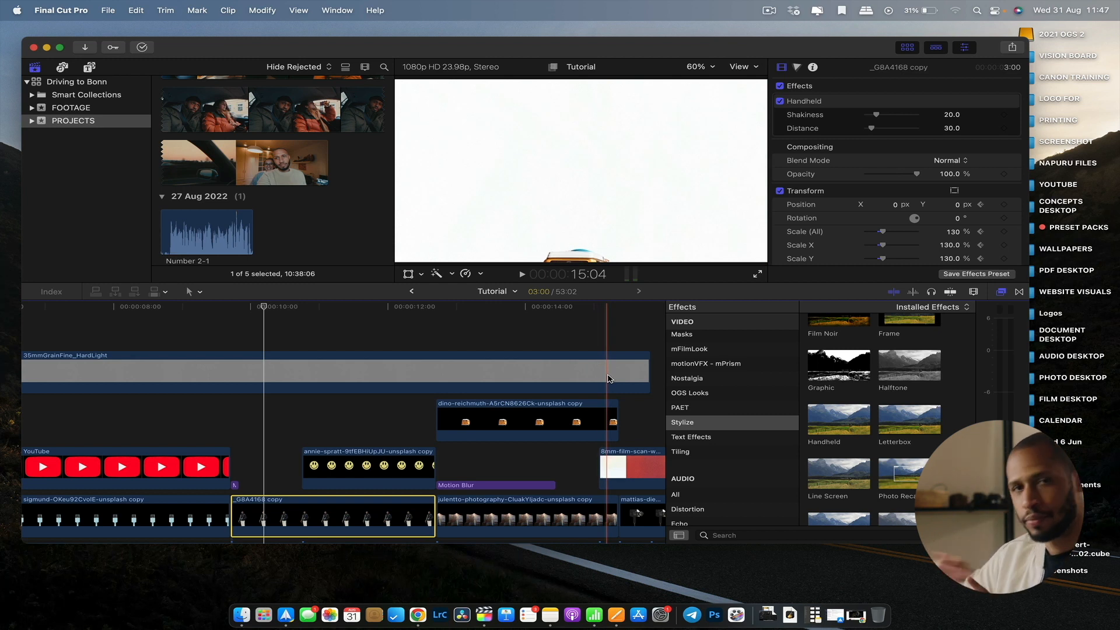
{"action": "scroll", "coordinate": [554, 397], "scroll_direction": "right", "scroll_amount": 5}
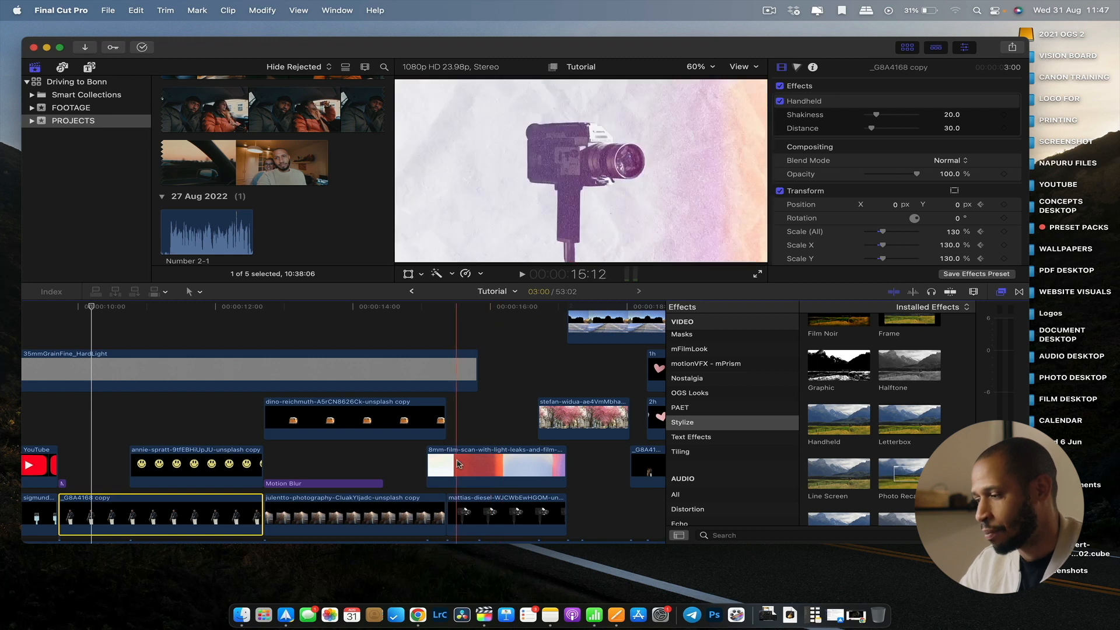
{"action": "left_click", "coordinate": [474, 450]}
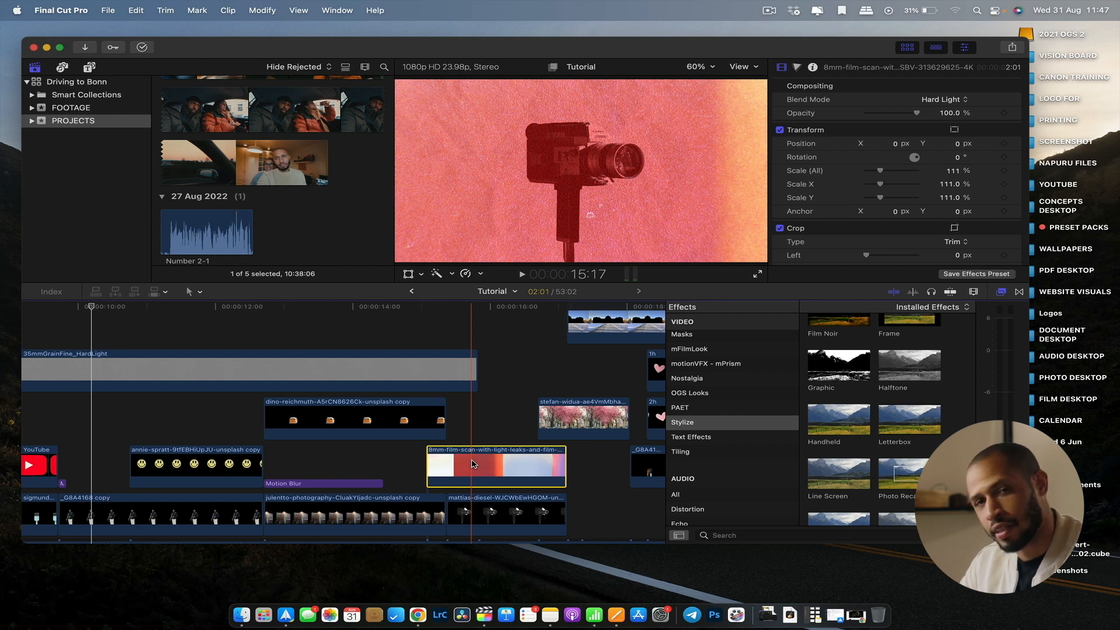
{"action": "key", "text": "v"}
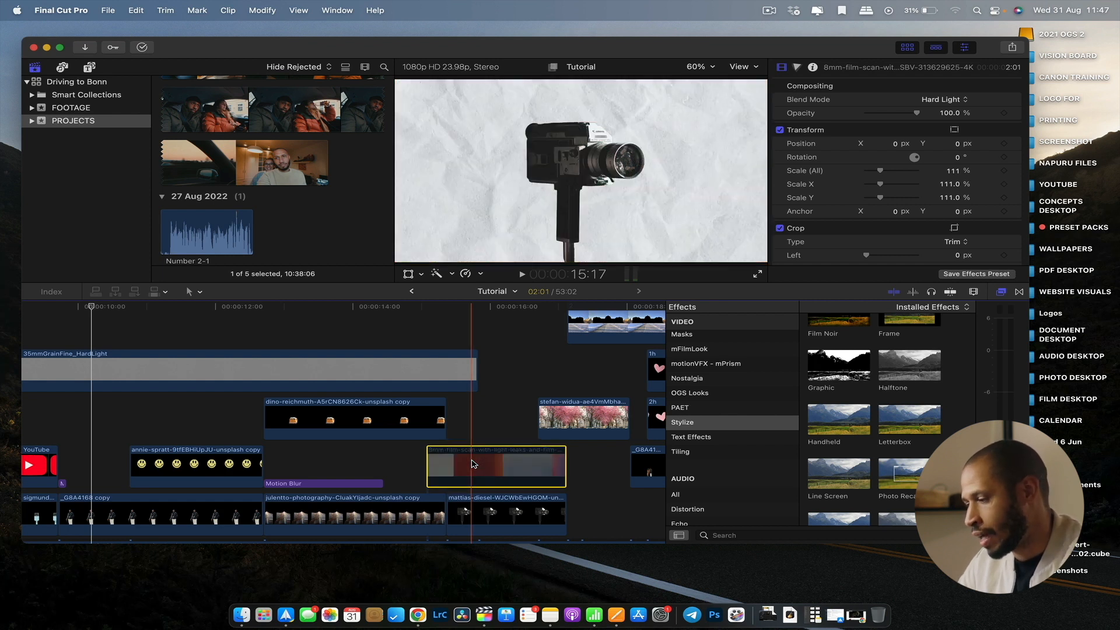
{"action": "key", "text": "v"}
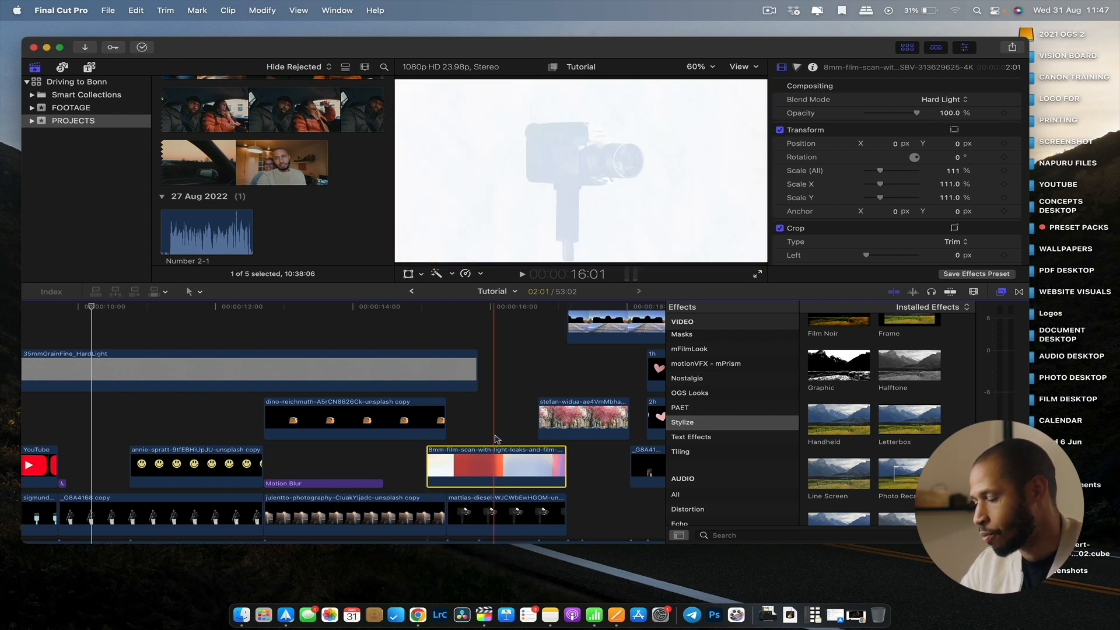
Set the 8mm film scan clip's blend mode to Normal.
{"action": "left_click", "coordinate": [940, 100]}
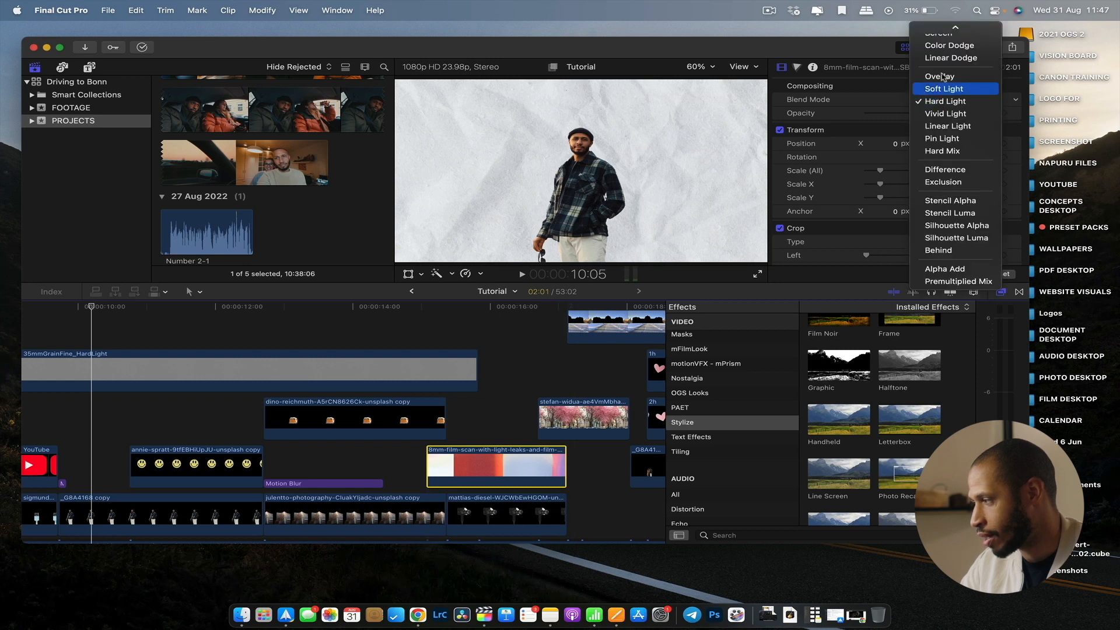
{"action": "left_click", "coordinate": [768, 144]}
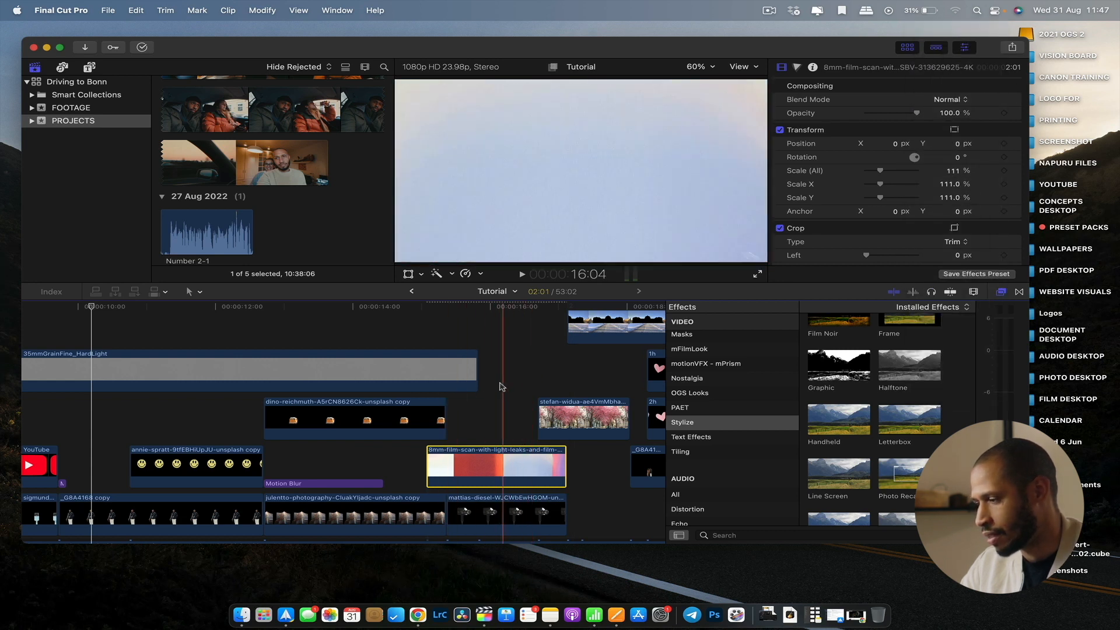
Reselect the 8mm film scan clip and set its blend mode to Hard Light.
{"action": "left_click", "coordinate": [506, 513]}
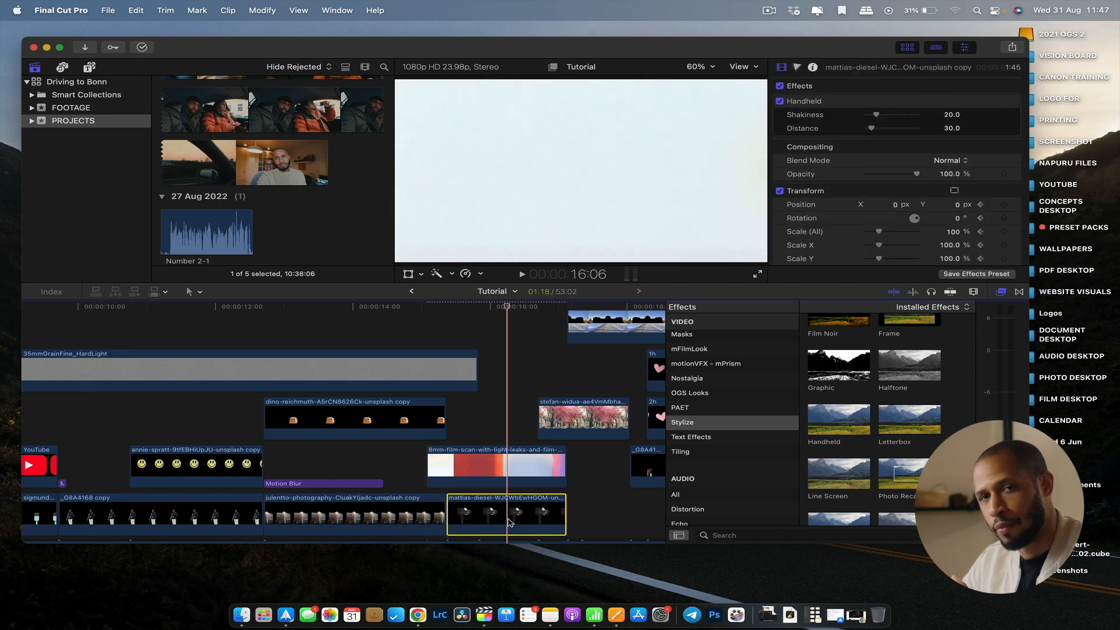
{"action": "left_click", "coordinate": [504, 461]}
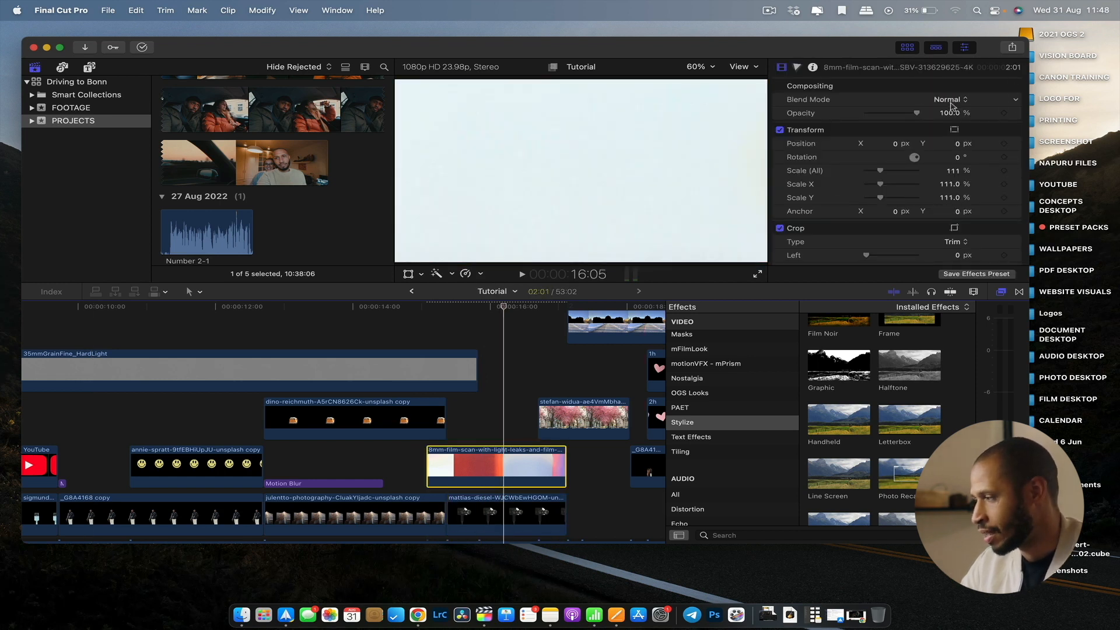
{"action": "left_click", "coordinate": [949, 100]}
{"action": "left_click", "coordinate": [957, 281]}
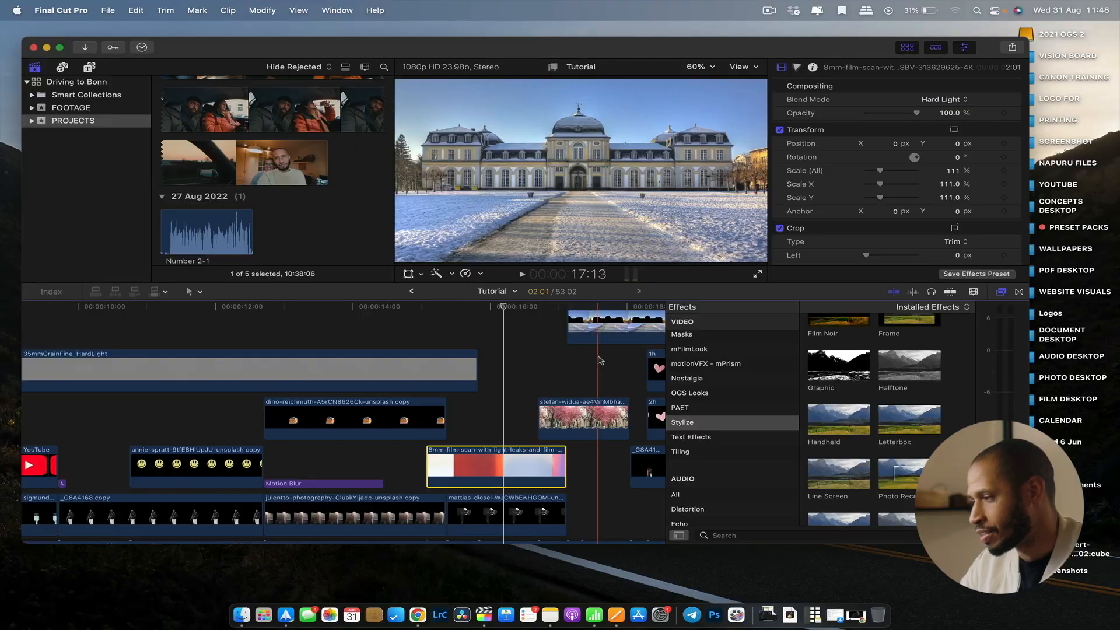
Scroll through the timeline to review the remaining video clips and sound effects.
{"action": "scroll", "coordinate": [603, 360], "scroll_direction": "right", "scroll_amount": 5}
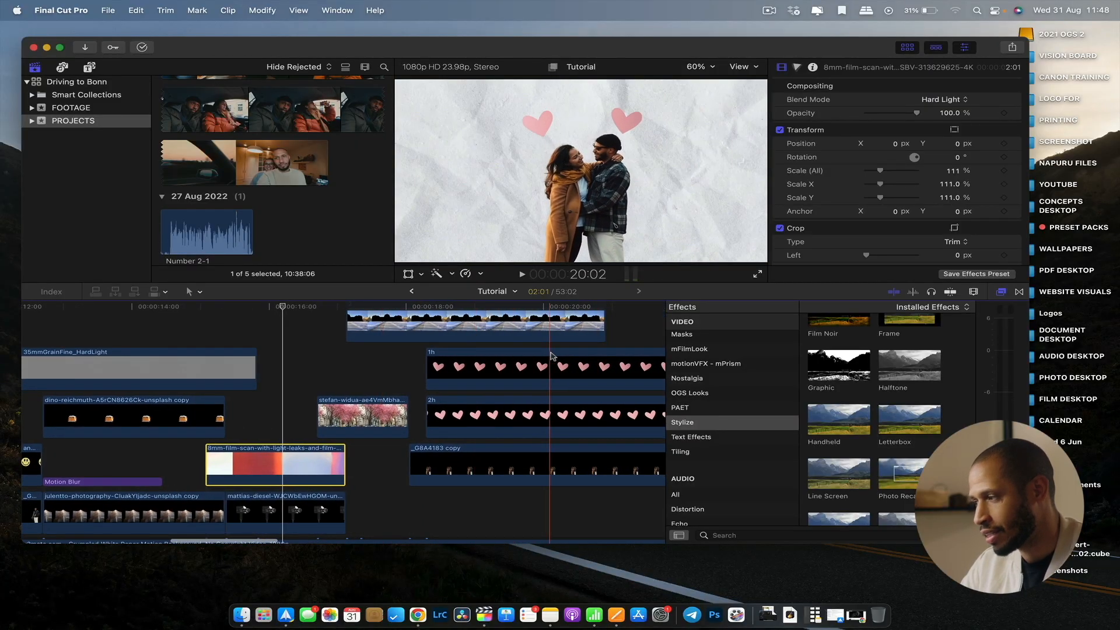
{"action": "scroll", "coordinate": [563, 353], "scroll_direction": "down", "scroll_amount": 10}
{"action": "scroll", "coordinate": [525, 408], "scroll_direction": "right", "scroll_amount": 3}
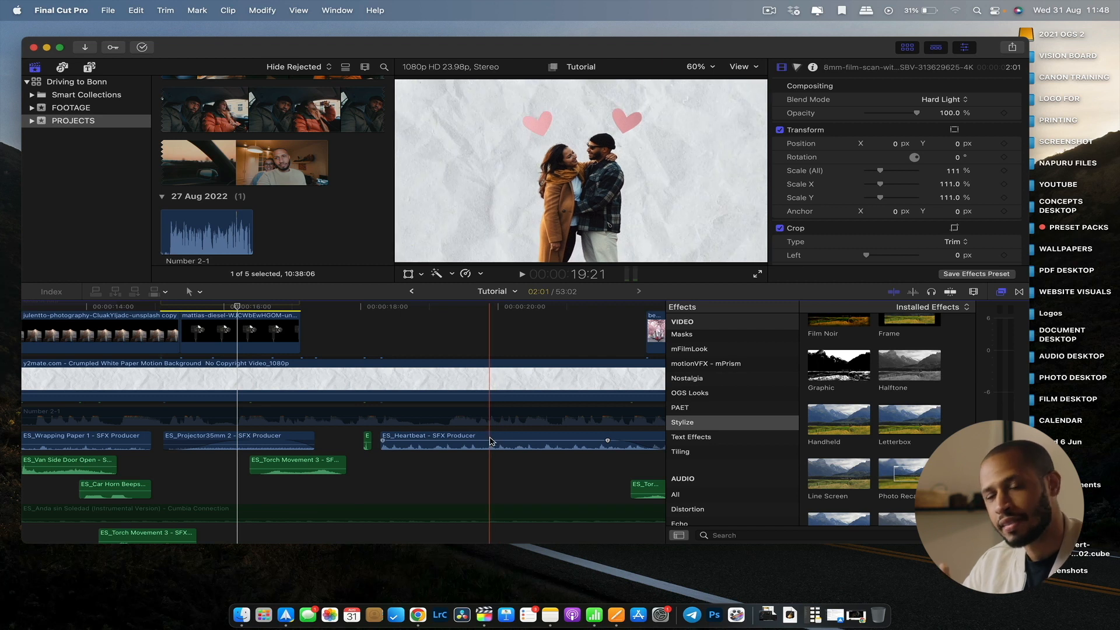
{"action": "scroll", "coordinate": [490, 440], "scroll_direction": "down", "scroll_amount": 3}
{"action": "scroll", "coordinate": [490, 440], "scroll_direction": "left", "scroll_amount": 2}
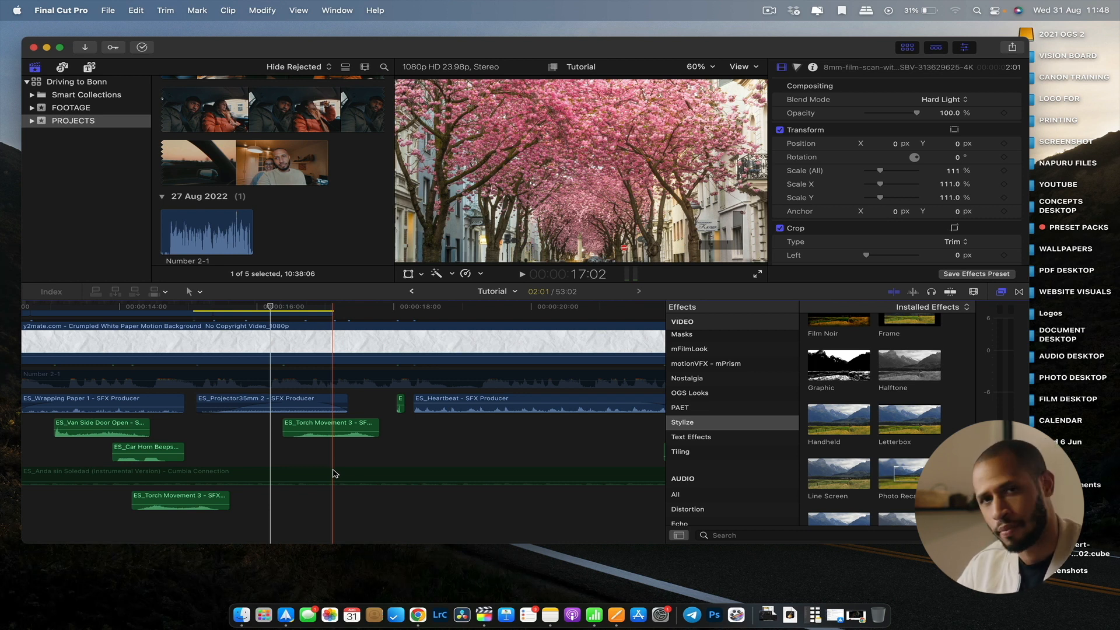
{"action": "scroll", "coordinate": [274, 444], "scroll_direction": "left", "scroll_amount": 5}
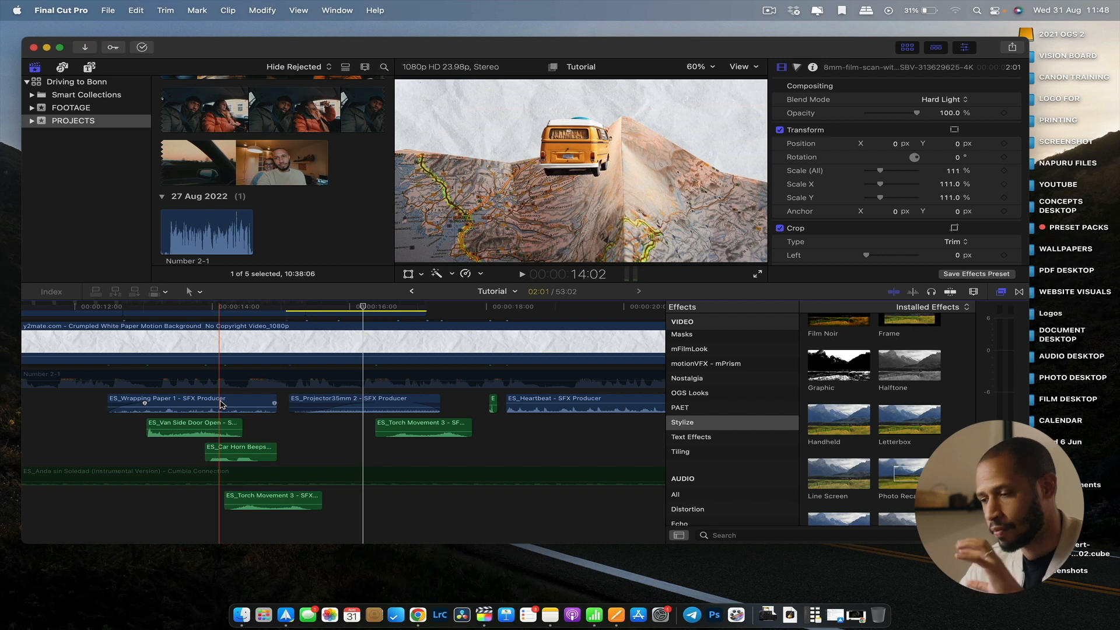
{"action": "scroll", "coordinate": [222, 404], "scroll_direction": "up", "scroll_amount": 5}
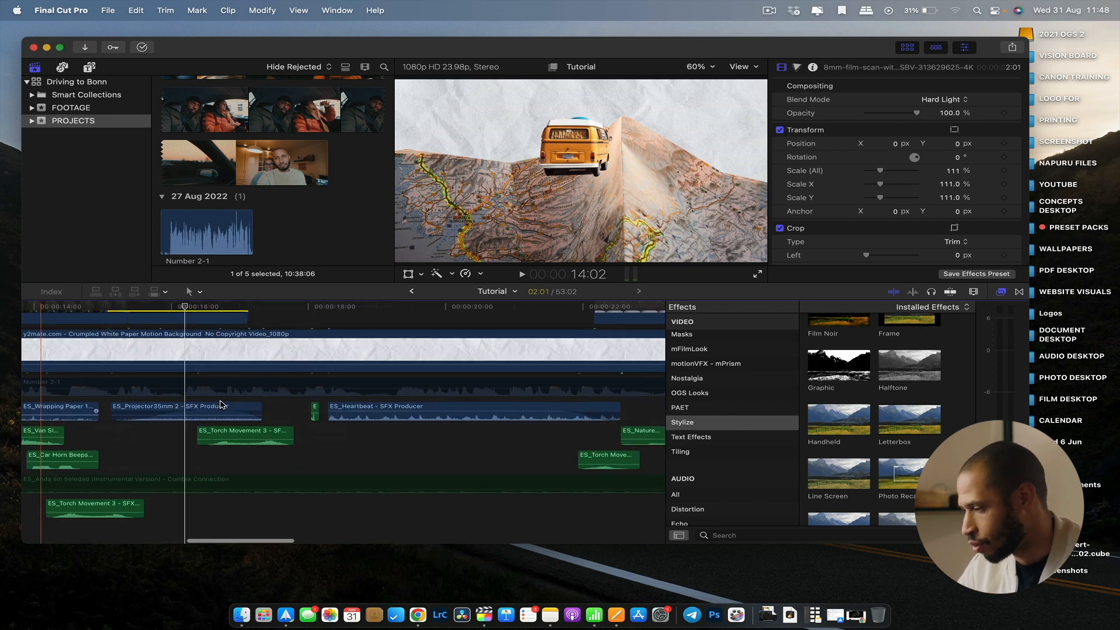
{"action": "scroll", "coordinate": [291, 403], "scroll_direction": "right", "scroll_amount": 15}
{"action": "scroll", "coordinate": [406, 394], "scroll_direction": "right", "scroll_amount": 2}
{"action": "scroll", "coordinate": [407, 394], "scroll_direction": "up", "scroll_amount": 1}
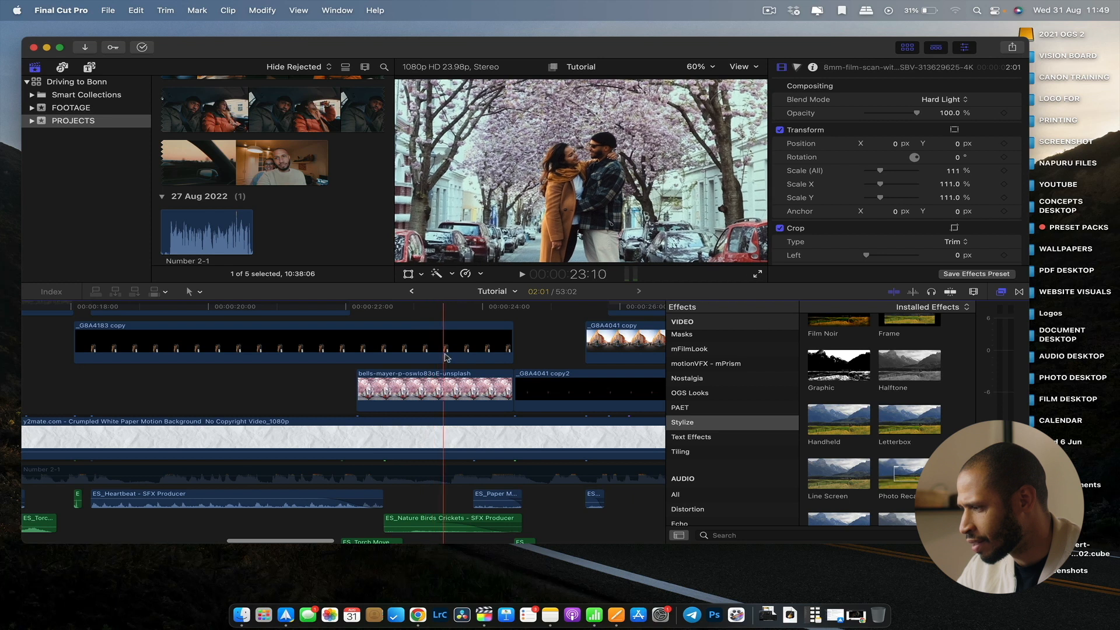
{"action": "scroll", "coordinate": [467, 357], "scroll_direction": "down", "scroll_amount": 3}
{"action": "scroll", "coordinate": [466, 357], "scroll_direction": "left", "scroll_amount": 1}
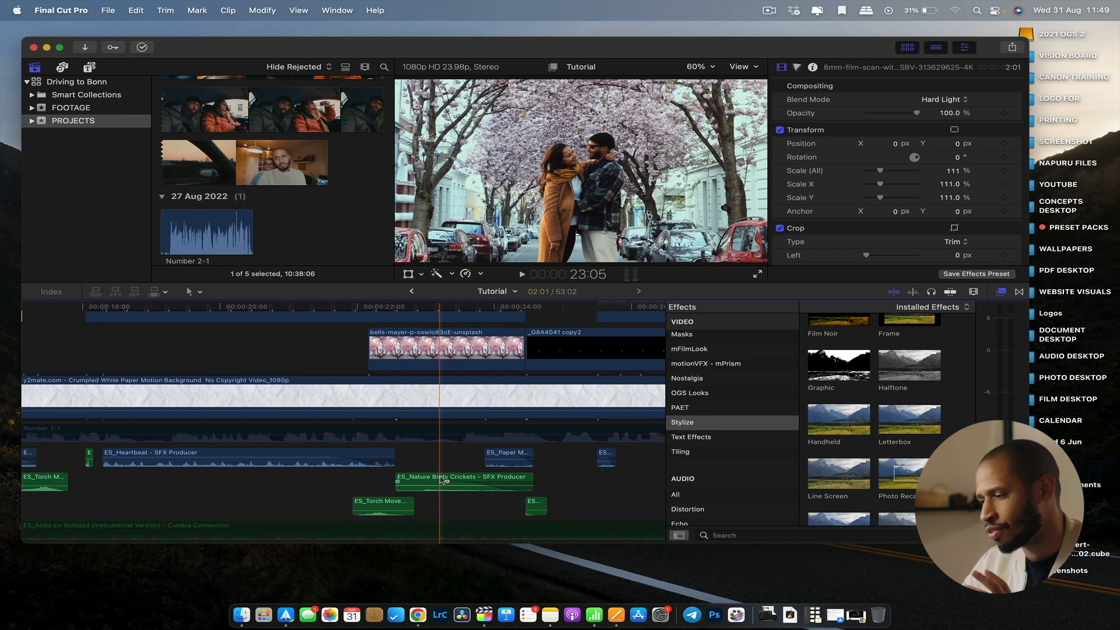
Disable the ES_Paper Movement 2 sound effect clip and play back that section.
{"action": "left_click", "coordinate": [406, 454]}
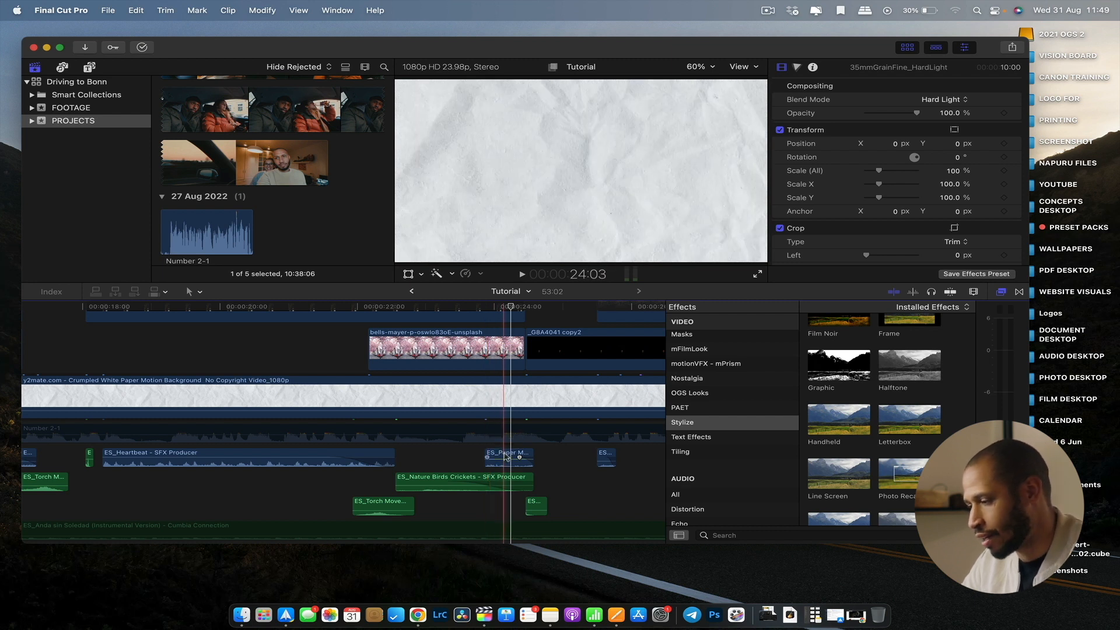
{"action": "left_click", "coordinate": [505, 457]}
{"action": "key", "text": "v"}
{"action": "left_click", "coordinate": [465, 461]}
{"action": "key", "text": "space"}
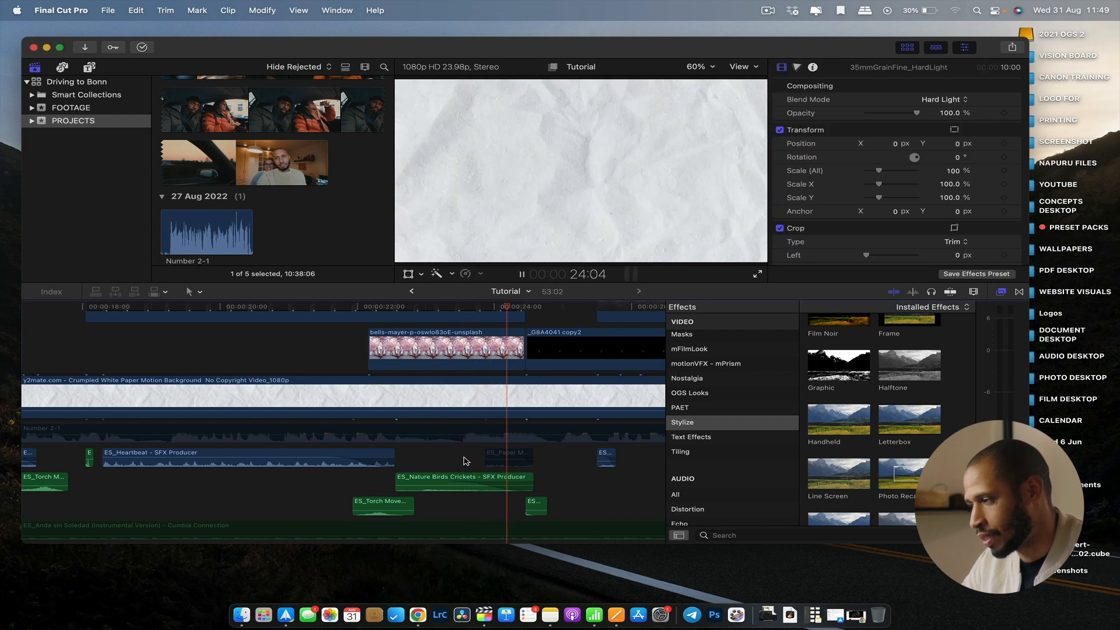
{"action": "key", "text": "space"}
Re-enable the ES_Paper Movement 2 sound effect clip and play it back.
{"action": "left_click", "coordinate": [504, 458]}
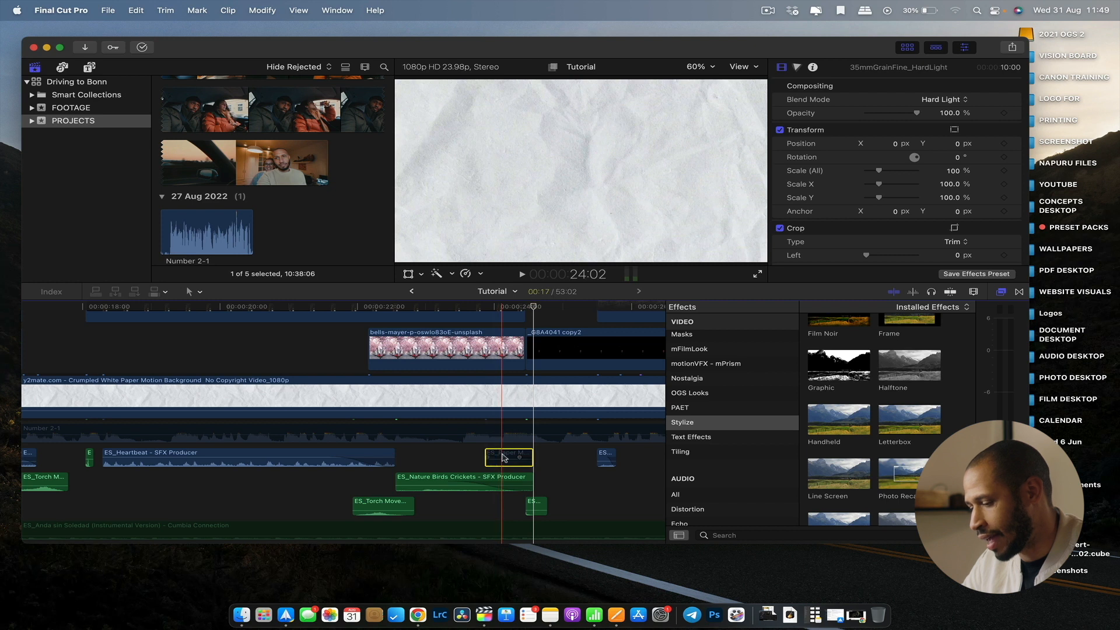
{"action": "key", "text": "v"}
{"action": "key", "text": "space"}
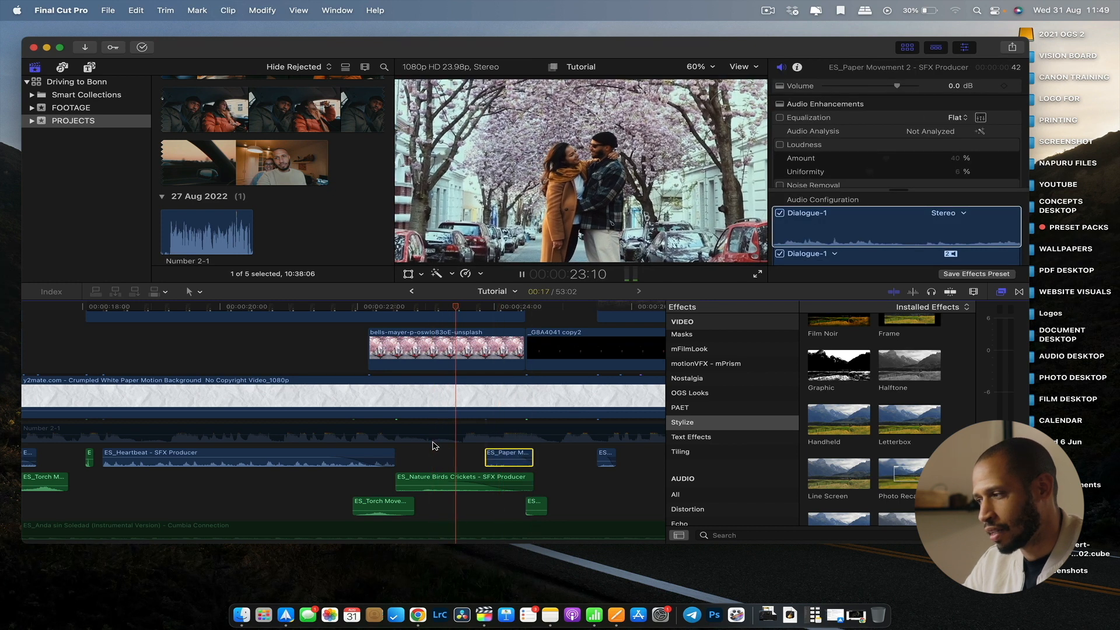
{"action": "key", "text": "space"}
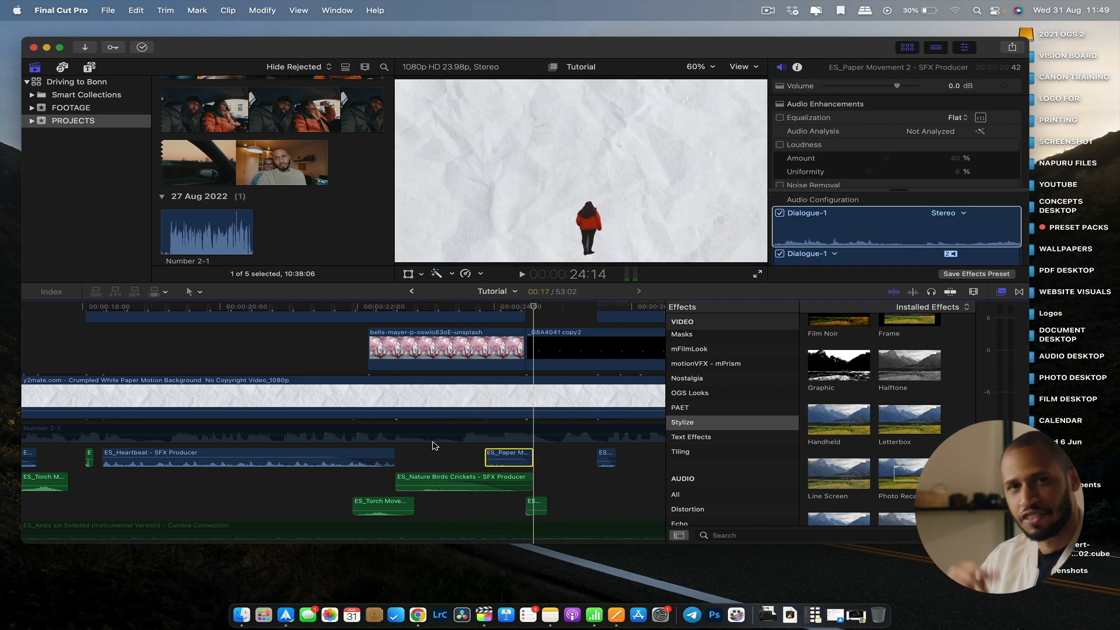
{"action": "key", "text": "super+minus"}
{"action": "key", "text": "super+minus"}
{"action": "key", "text": "super+minus"}
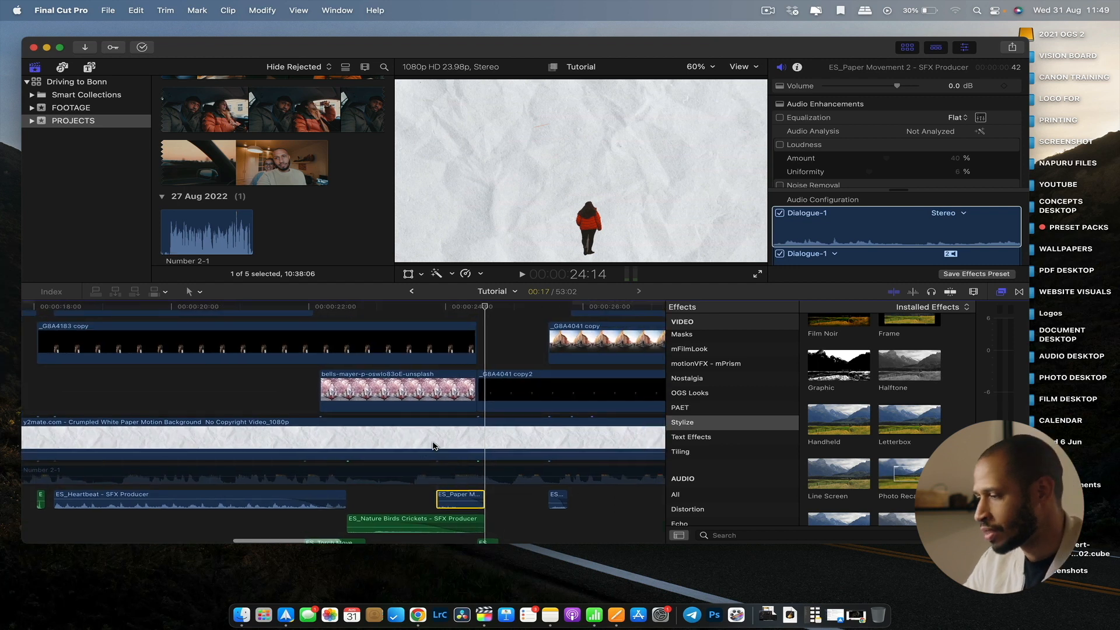